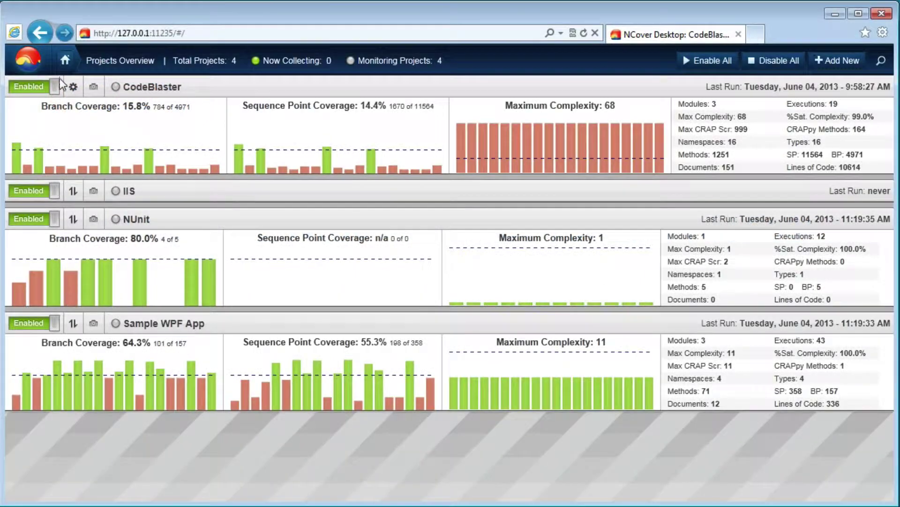
# Open the CodeBlaster coverage chart to view its Statistics executions table.
pyautogui.click(59, 152)
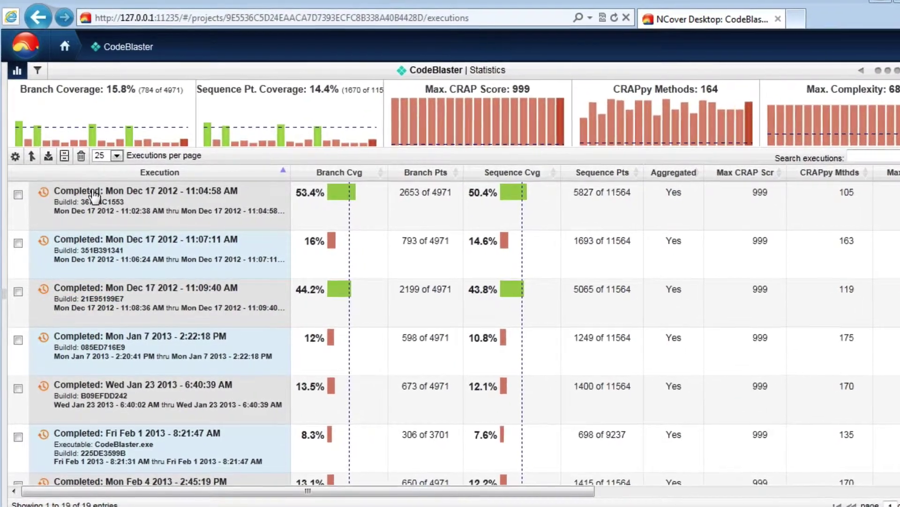
pyautogui.moveTo(169, 295)
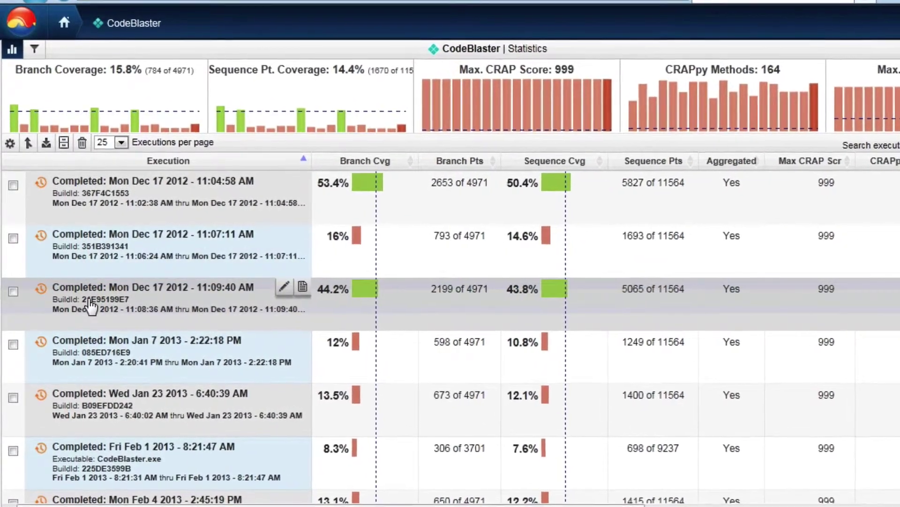
# Open the Dec 17 11:09 execution's details, then return to the Projects Overview.
pyautogui.click(90, 308)
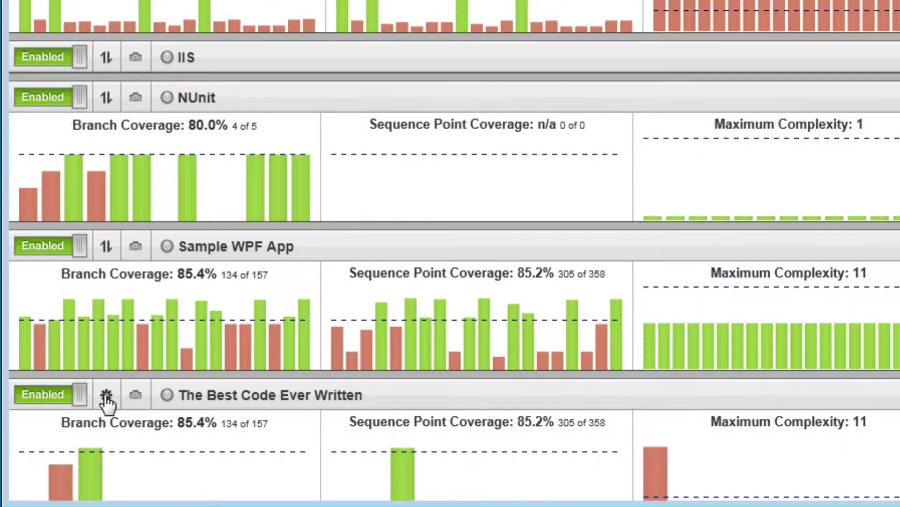
# Open The Best Code Ever Written settings on the Processes tab.
pyautogui.click(106, 395)
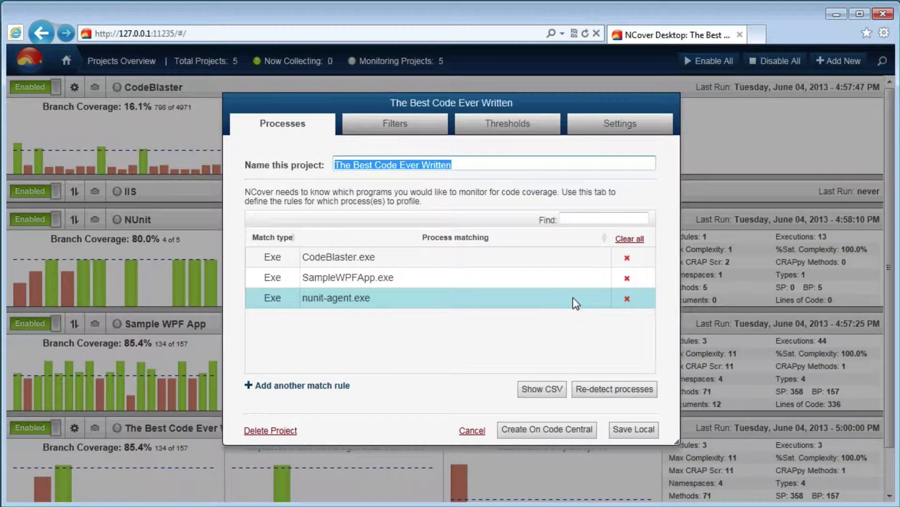
# Delete the nunit-agent.exe match rule from the Processes list.
pyautogui.click(628, 299)
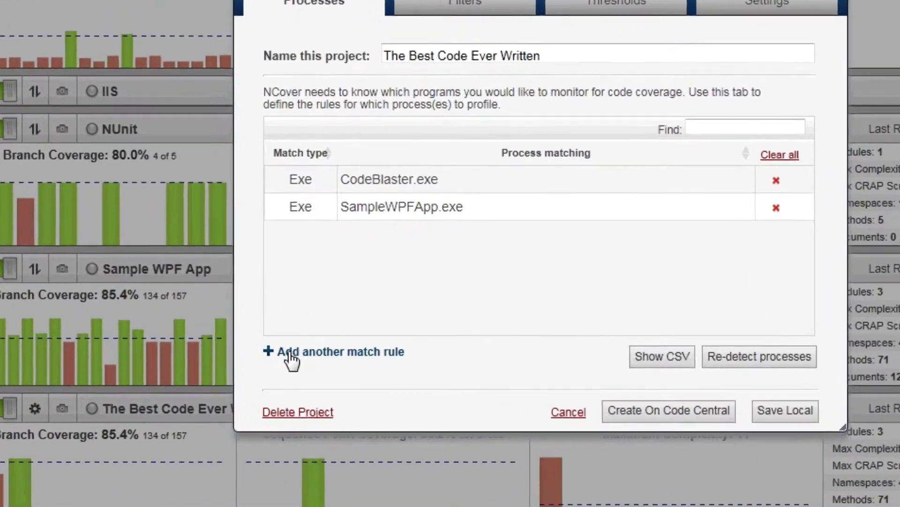
# Add a new match rule of type Exe with process name uniut-test-1r.exe.
pyautogui.click(284, 367)
pyautogui.click(320, 198)
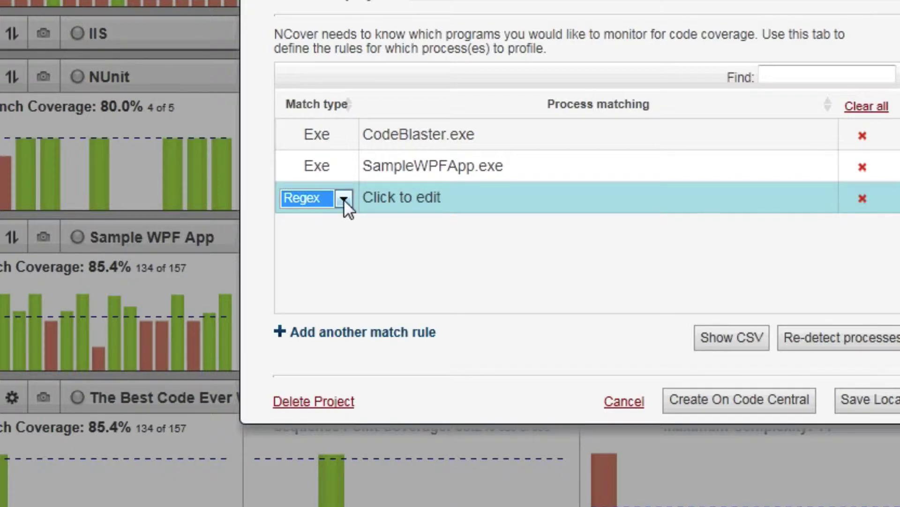
pyautogui.click(344, 199)
pyautogui.click(317, 227)
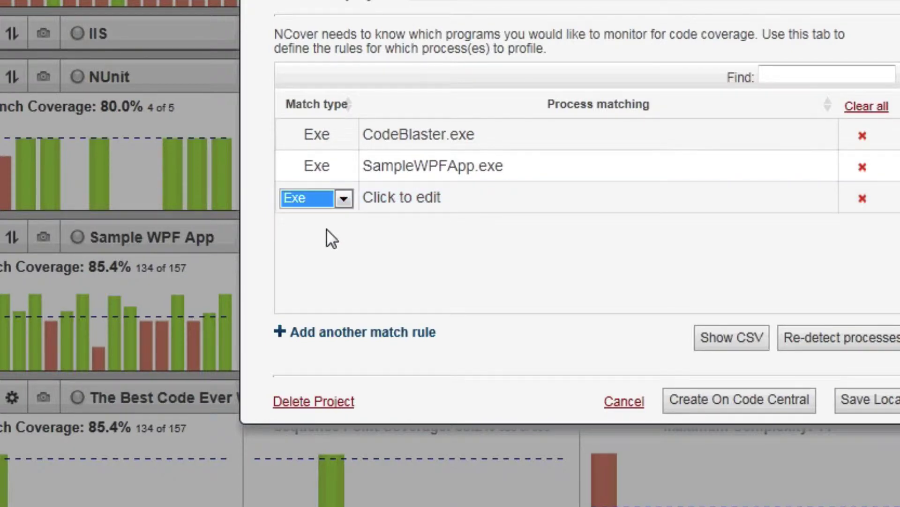
pyautogui.click(406, 199)
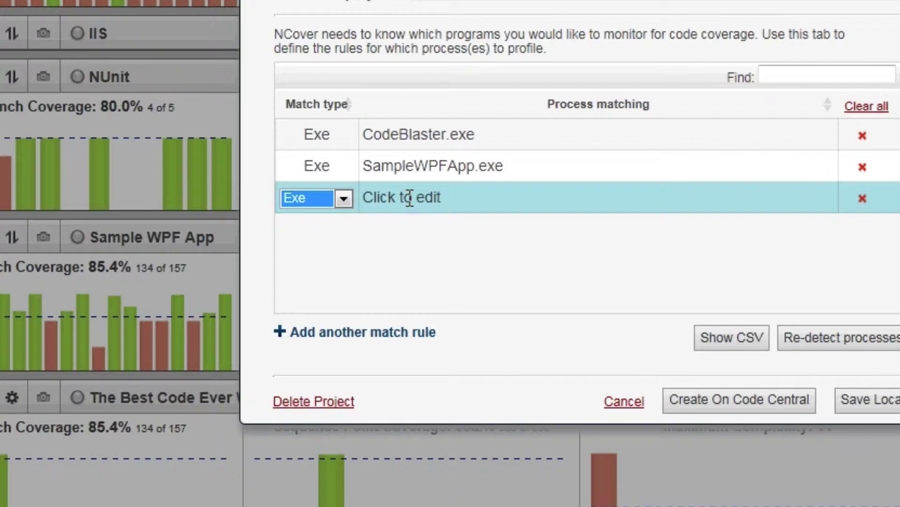
pyautogui.click(408, 198)
pyautogui.write('uniut-test-1r.exe')
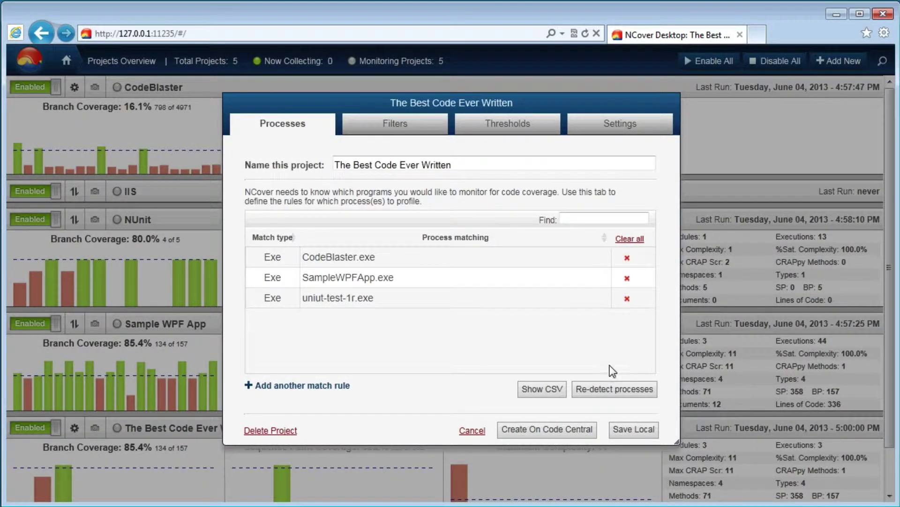
# Re-detect processes and confirm clearing the existing match rules.
pyautogui.click(613, 391)
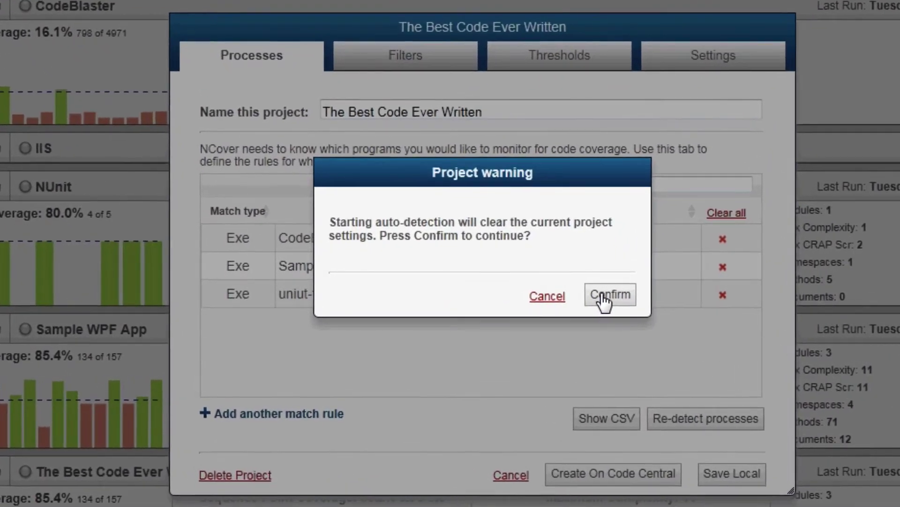
pyautogui.click(601, 299)
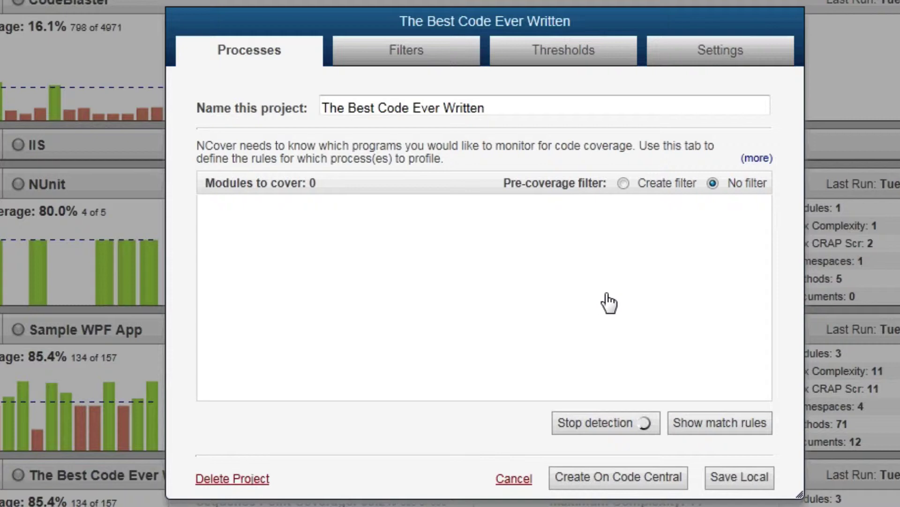